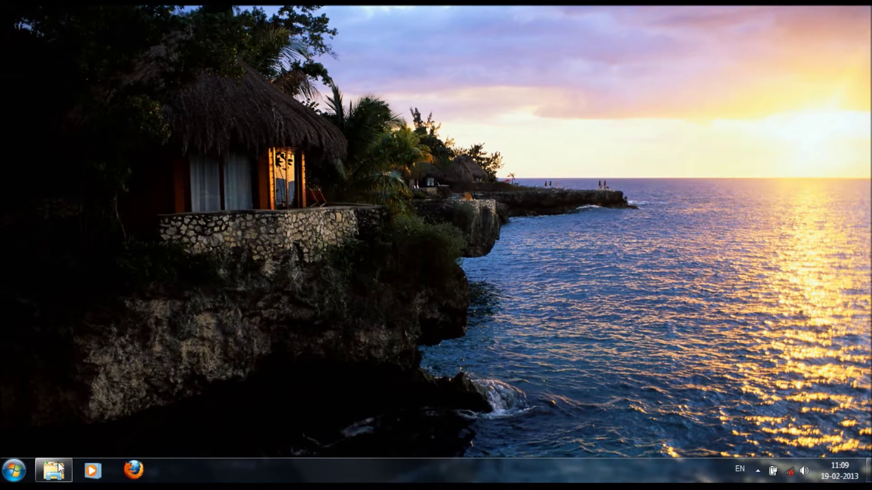
# Open Windows Explorer on the Pictures library's Sample Pictures folder showing its 8 images
pyautogui.click(58, 475)
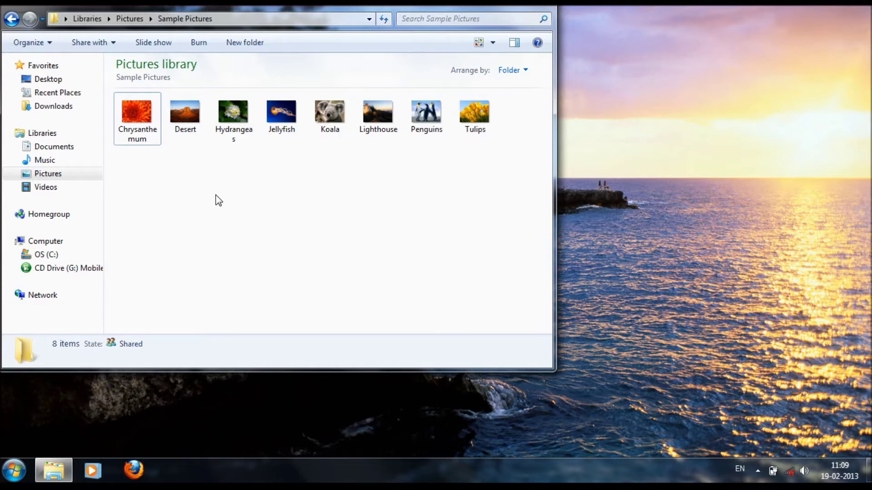
pyautogui.doubleClick(139, 118)
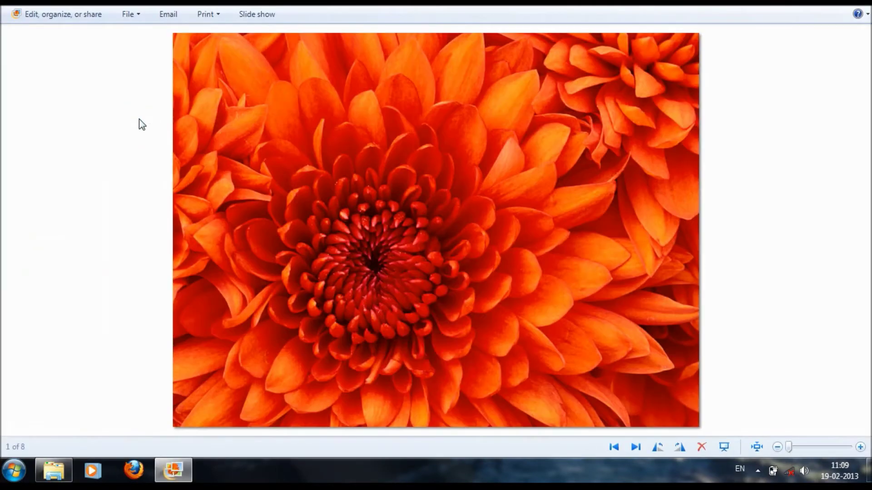
pyautogui.press('Right')
pyautogui.press('Right')
pyautogui.press('Right')
pyautogui.press('Right')
pyautogui.press('Right')
pyautogui.press('Right')
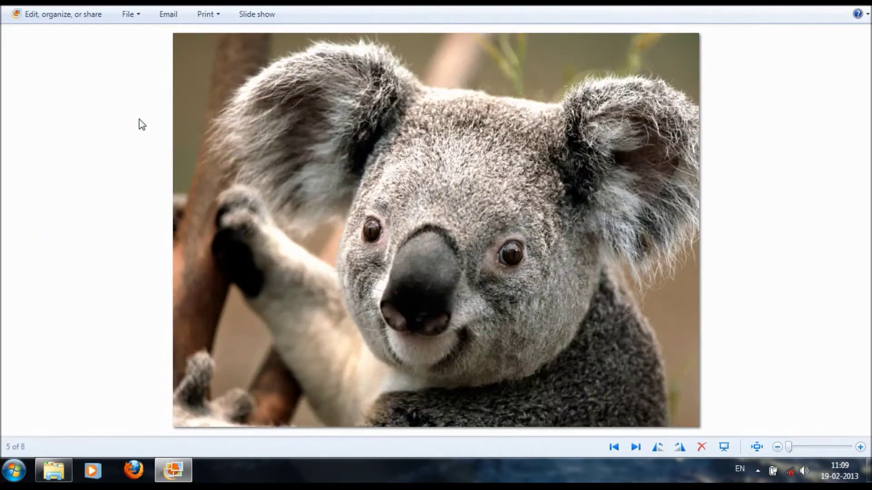
pyautogui.press('Right')
pyautogui.press('Right')
pyautogui.press('Right')
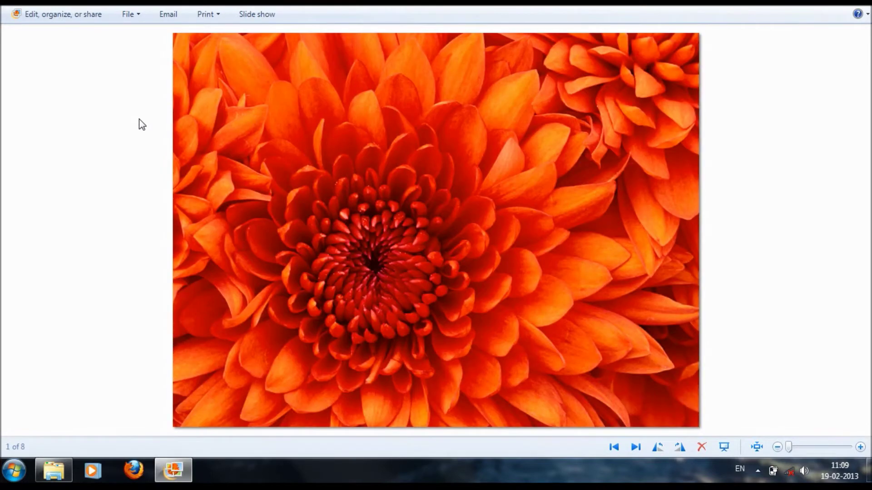
pyautogui.hotkey('alt', 'F4')
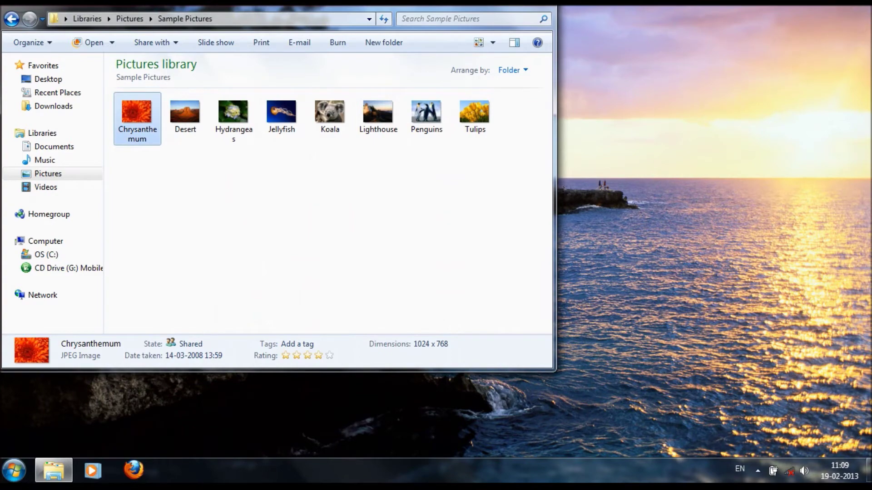
# Select all eight sample pictures and set them as the desktop background slideshow
pyautogui.press('super+d')
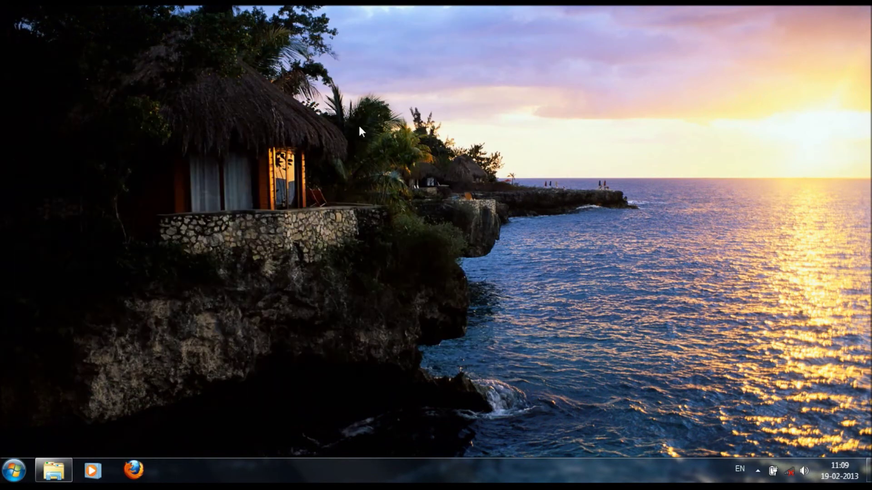
pyautogui.click(54, 471)
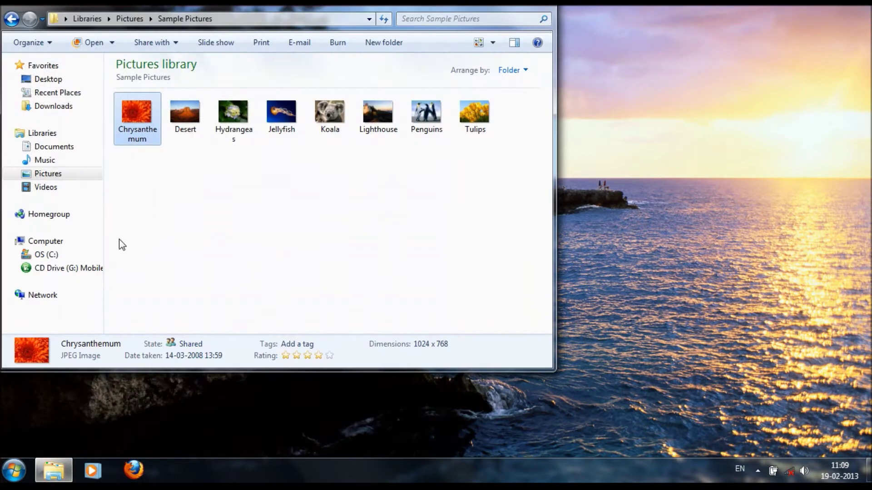
pyautogui.moveTo(119, 236); pyautogui.dragTo(492, 100)
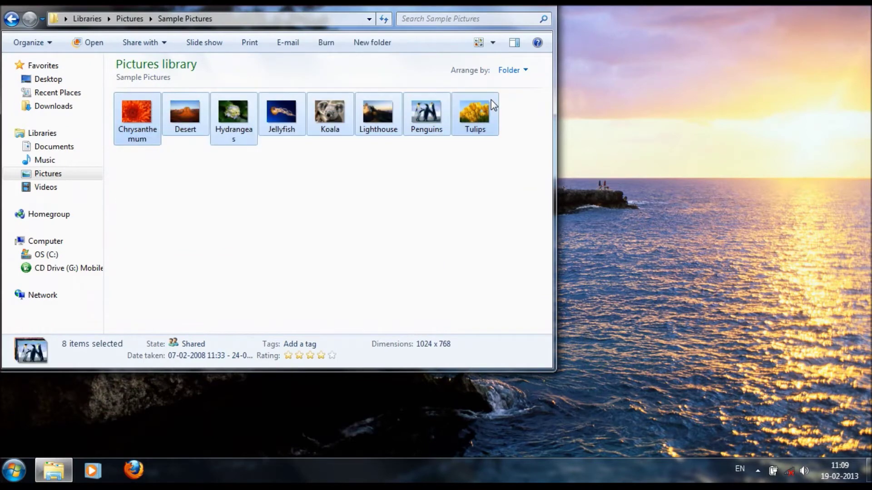
pyautogui.rightClick(319, 111)
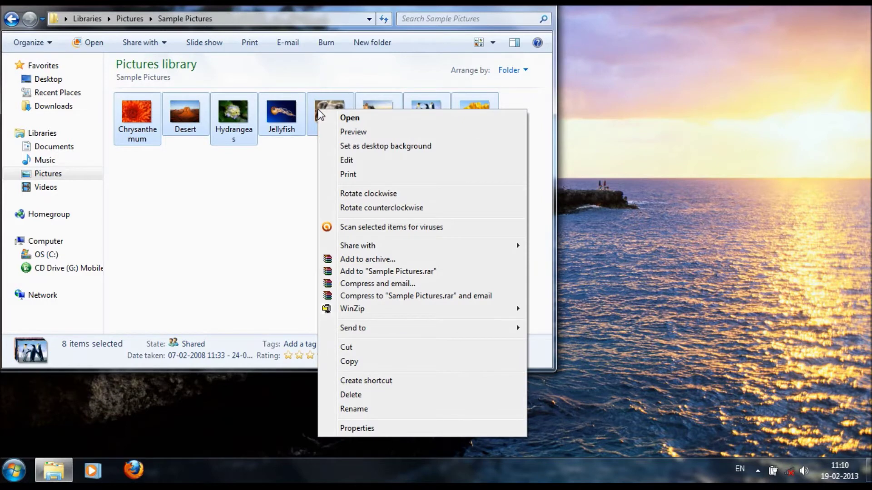
pyautogui.moveTo(388, 332)
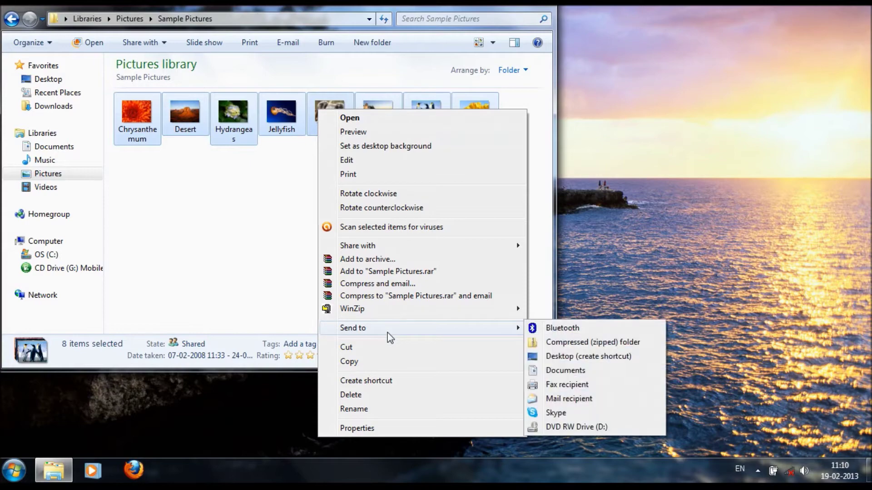
pyautogui.click(412, 146)
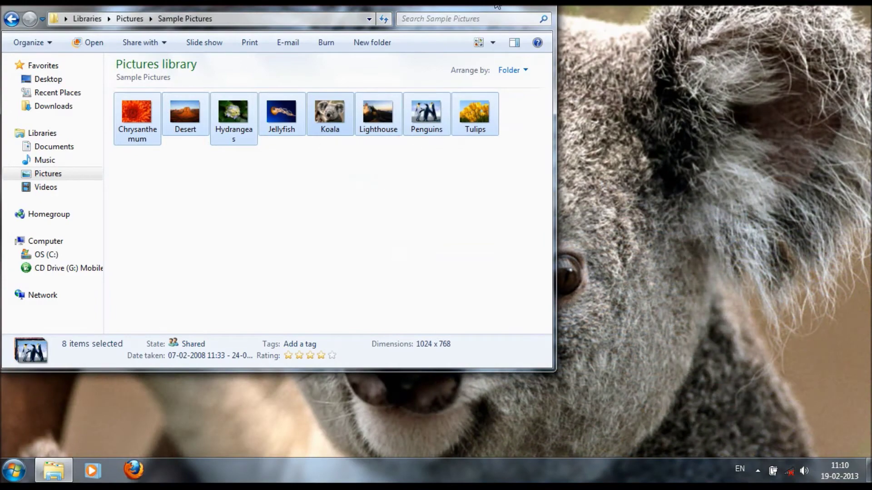
pyautogui.press('super+d')
# Go from the desktop's Personalize option to the Window Color and Appearance page
pyautogui.rightClick(372, 171)
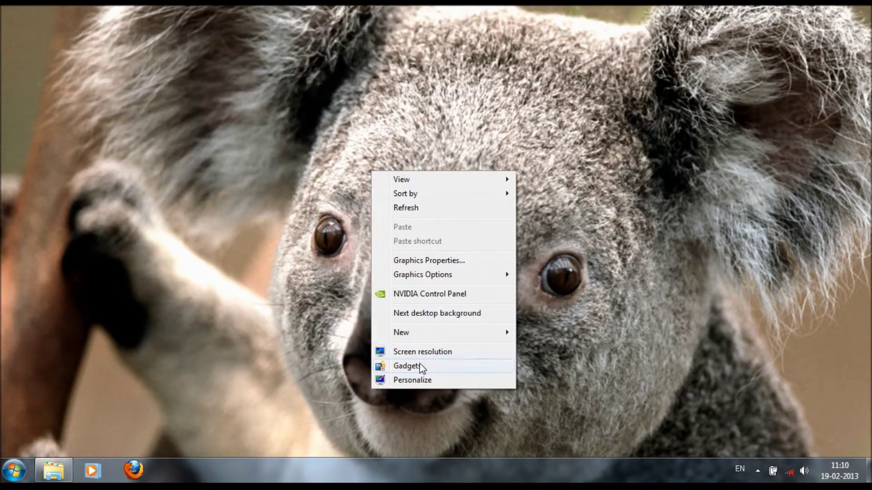
pyautogui.click(410, 380)
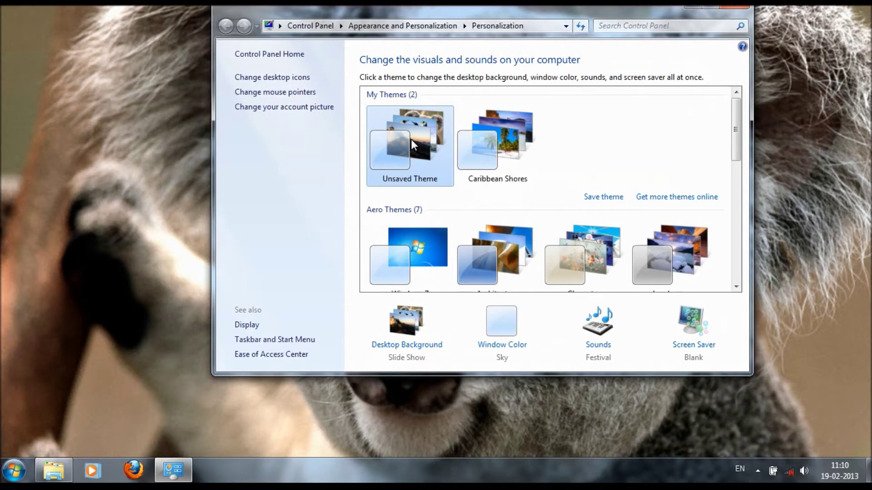
pyautogui.rightClick(411, 139)
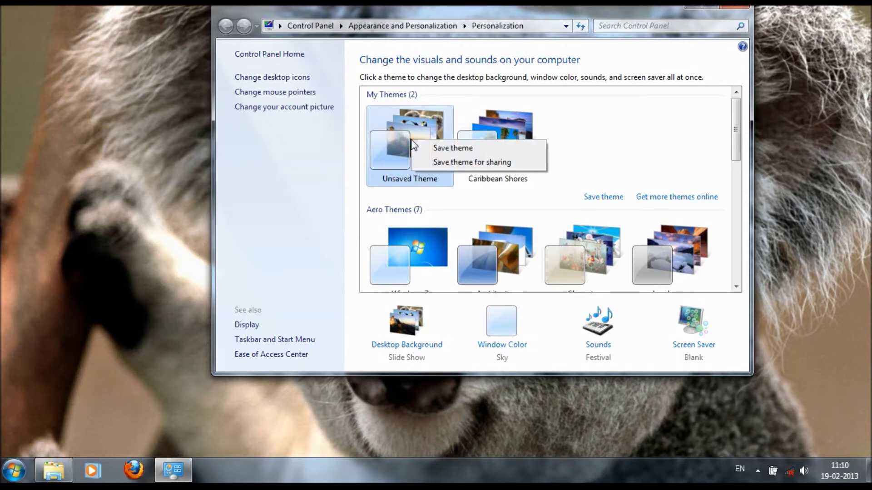
pyautogui.click(268, 161)
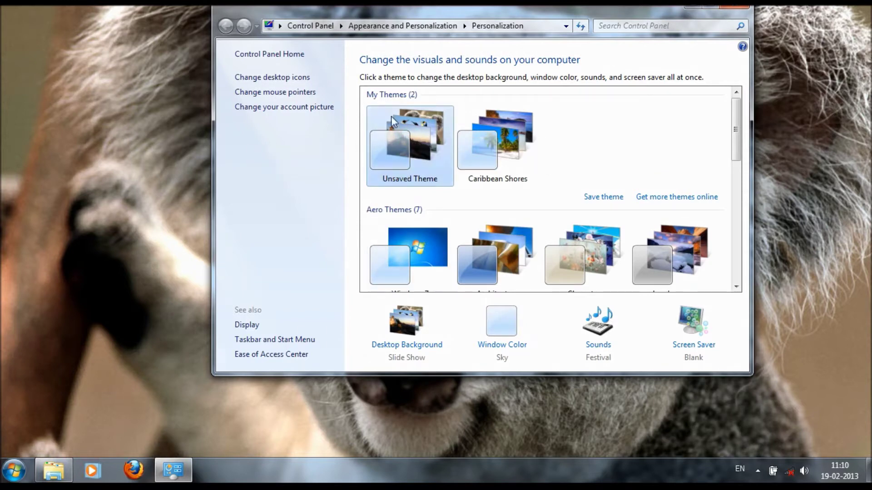
pyautogui.click(496, 341)
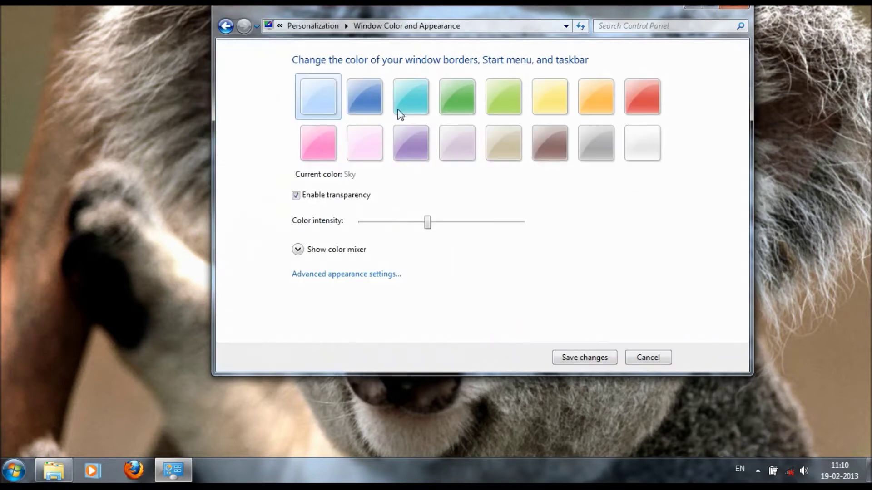
# Preview several colour tiles, pick Ruby, and lower its intensity to a Customized colour
pyautogui.click(372, 96)
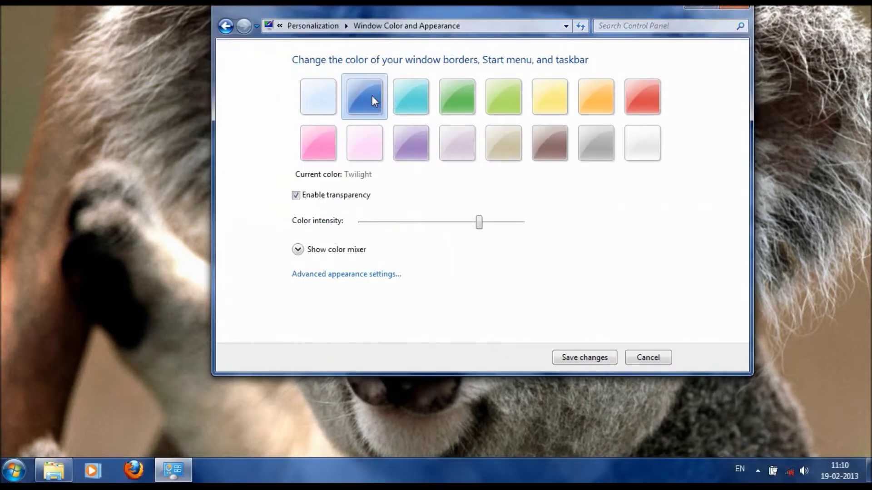
pyautogui.click(398, 100)
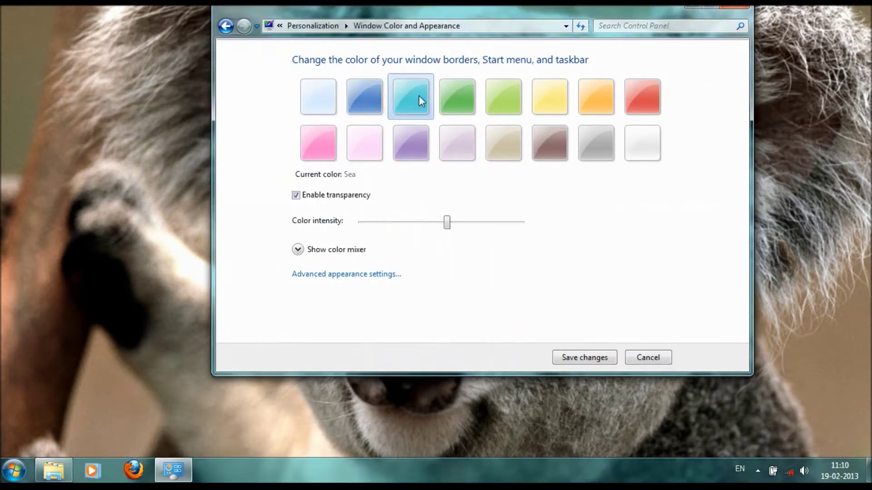
pyautogui.click(452, 109)
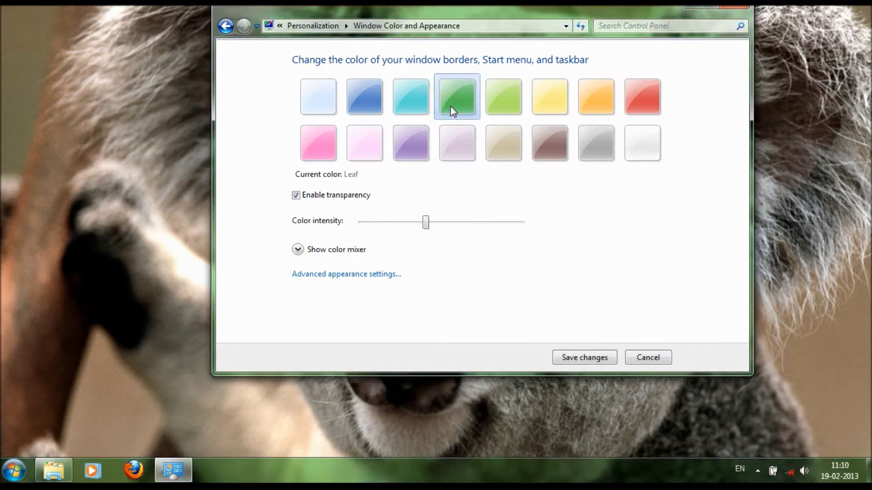
pyautogui.click(326, 149)
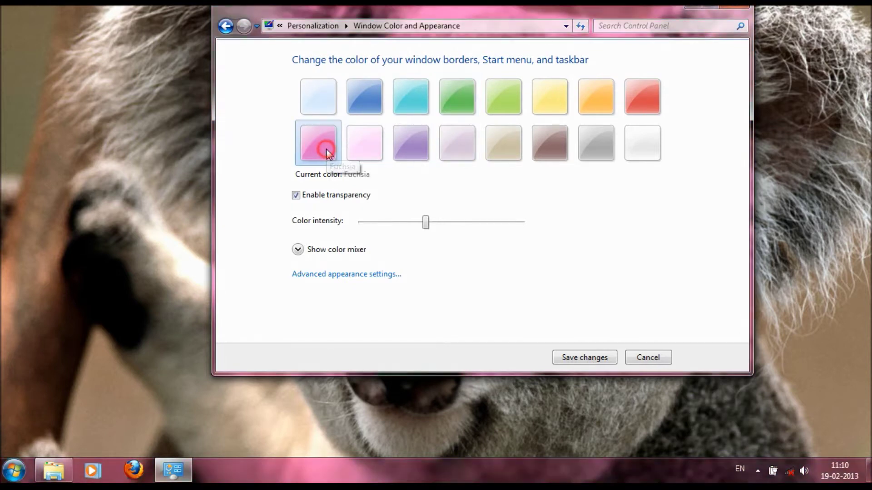
pyautogui.click(364, 145)
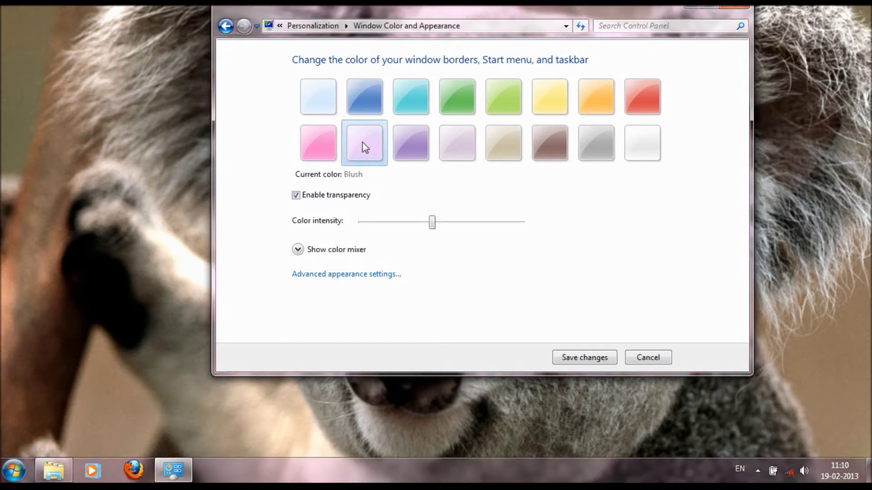
pyautogui.click(393, 146)
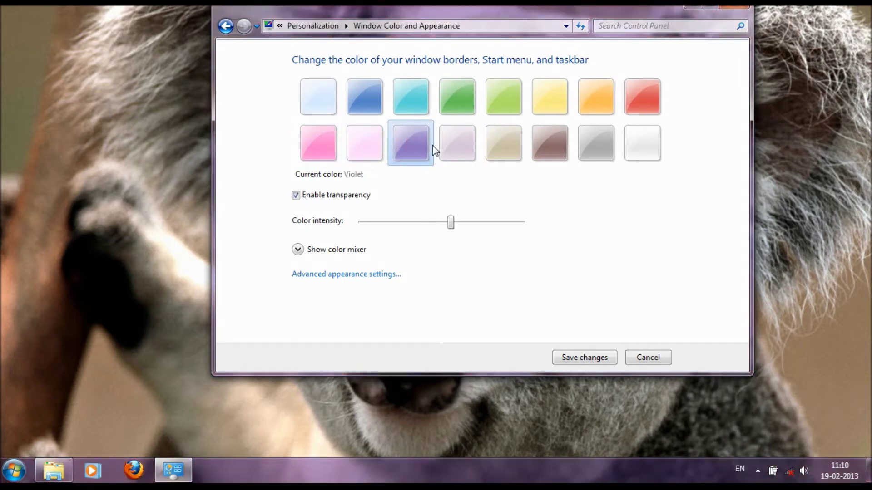
pyautogui.click(466, 141)
pyautogui.click(502, 146)
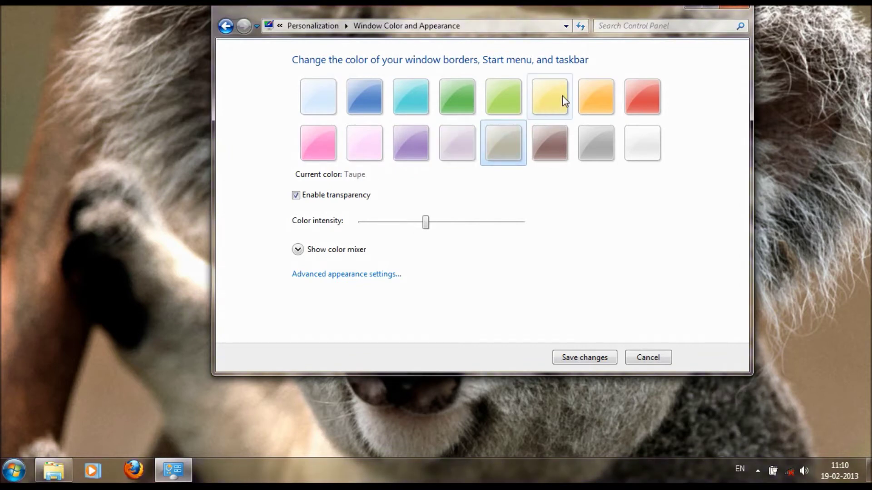
pyautogui.click(562, 96)
pyautogui.click(623, 88)
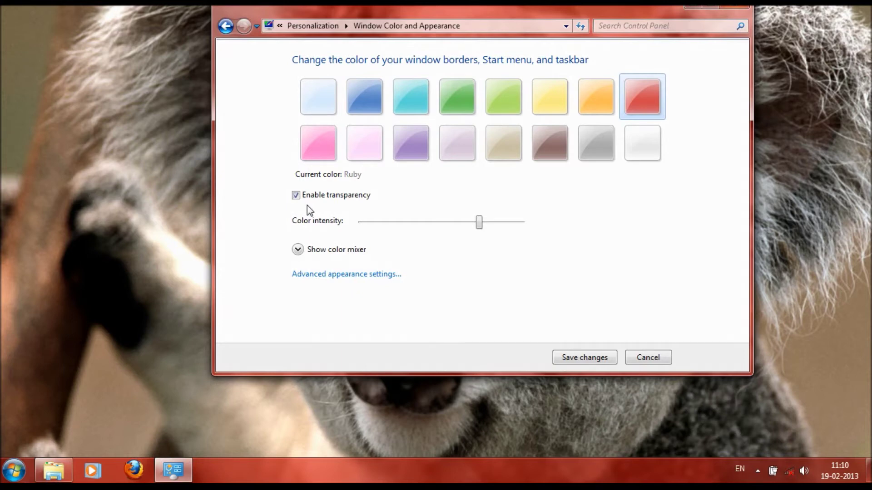
pyautogui.moveTo(479, 222); pyautogui.dragTo(467, 278)
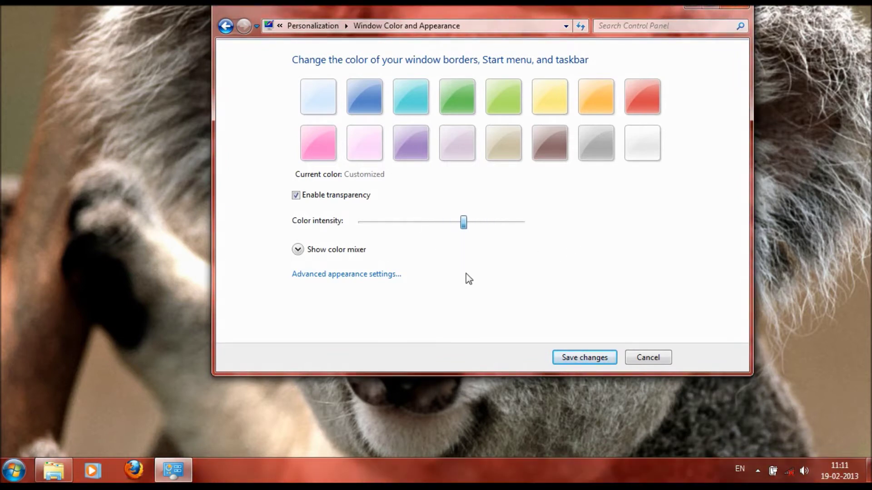
pyautogui.click(319, 277)
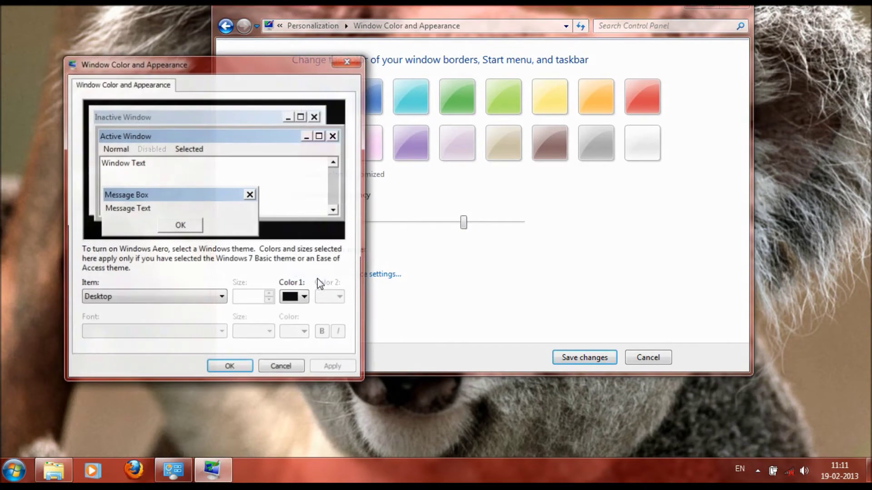
pyautogui.click(216, 301)
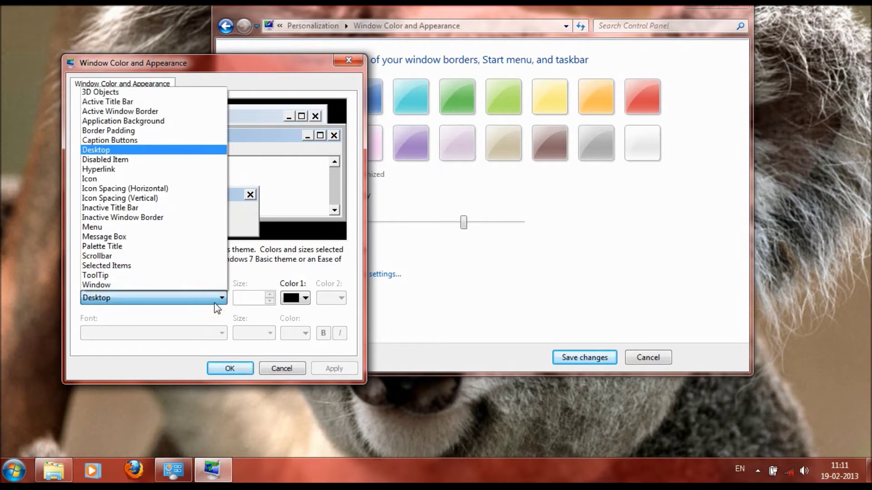
pyautogui.click(217, 301)
pyautogui.click(216, 300)
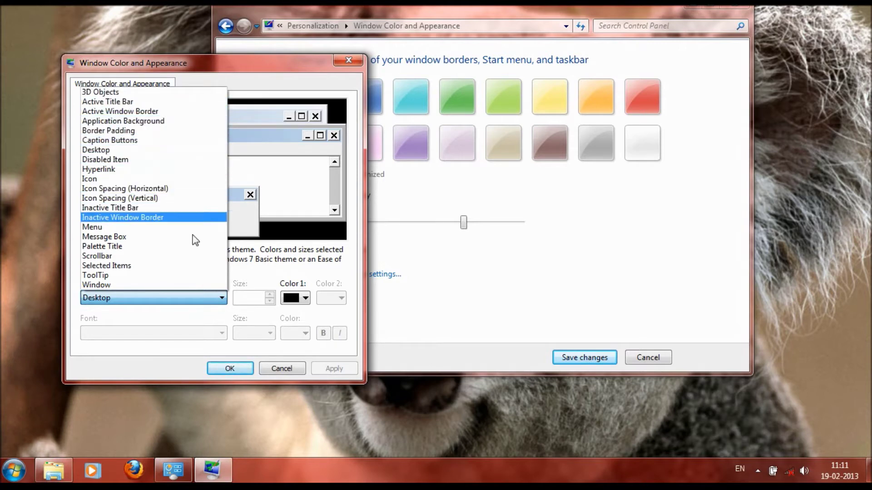
pyautogui.click(352, 346)
pyautogui.click(288, 367)
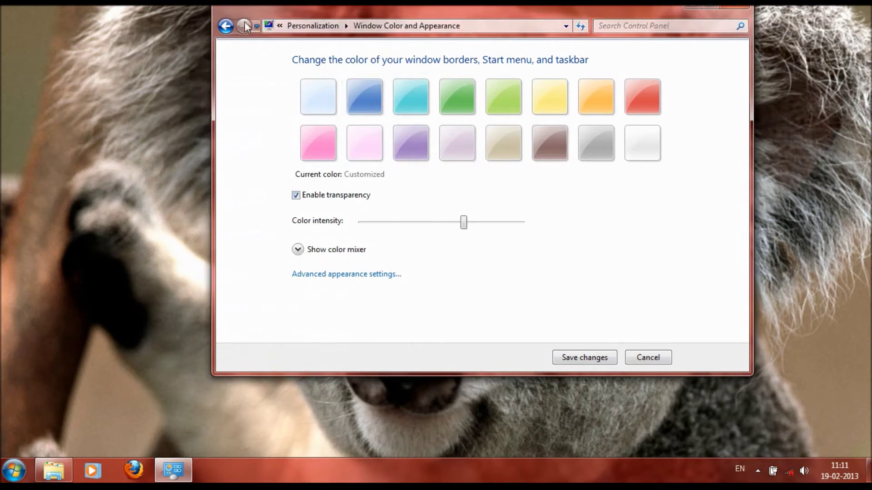
pyautogui.click(226, 26)
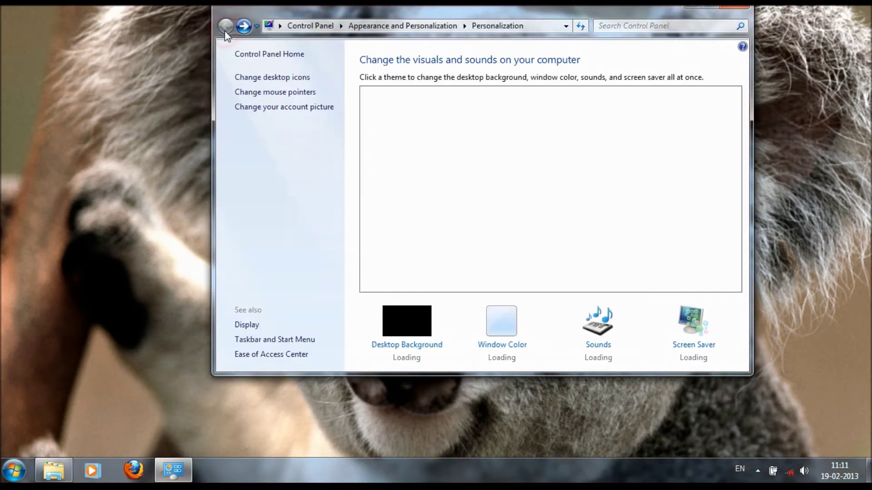
# Change the Sound Scheme from Festival to Landscape and confirm with OK
pyautogui.click(599, 344)
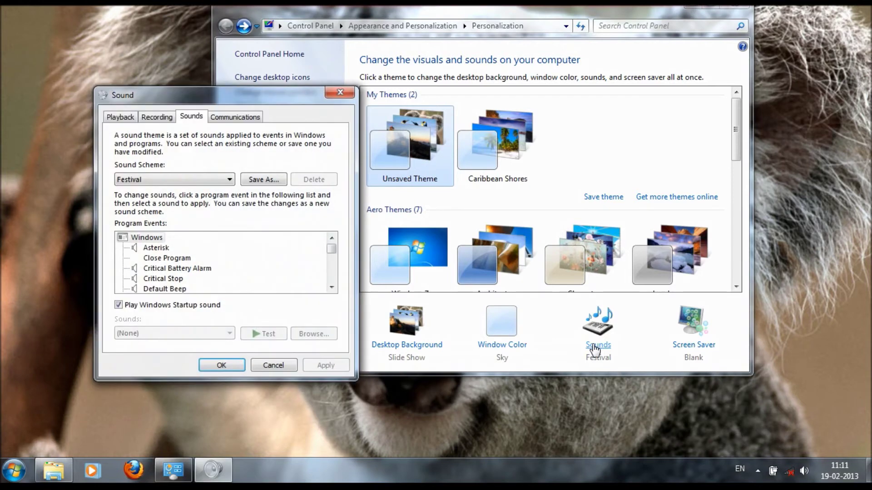
pyautogui.click(214, 180)
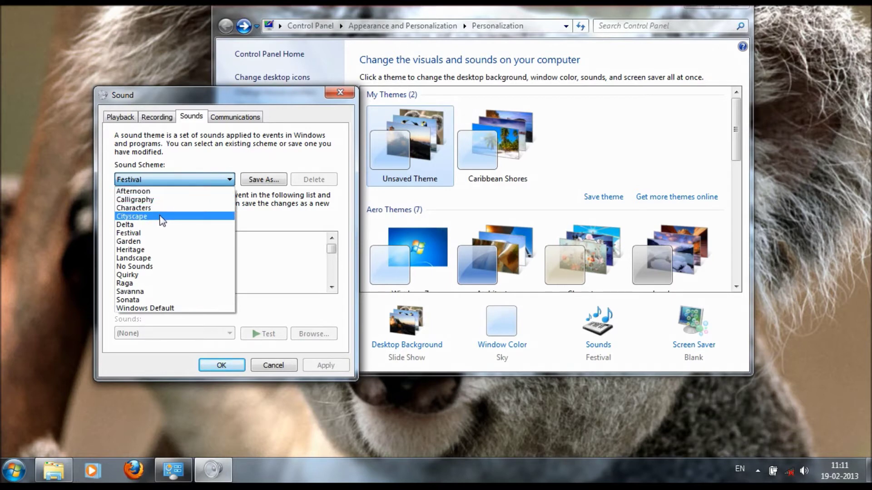
pyautogui.click(147, 258)
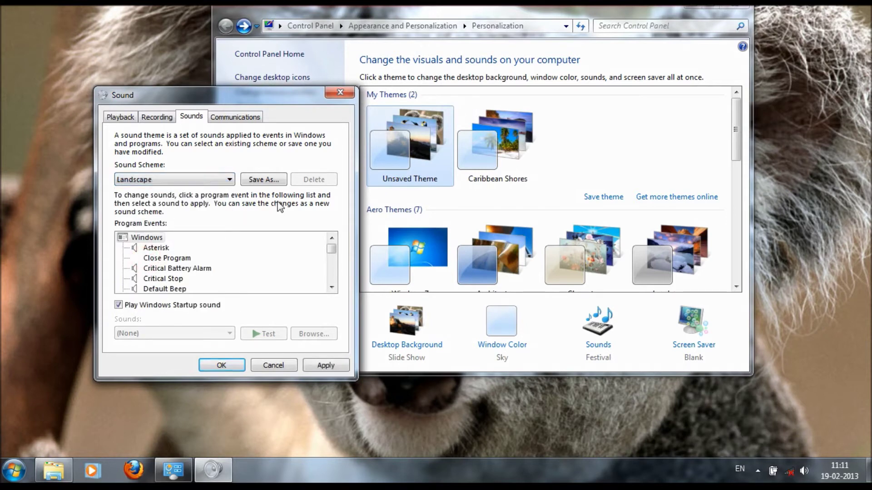
pyautogui.click(227, 363)
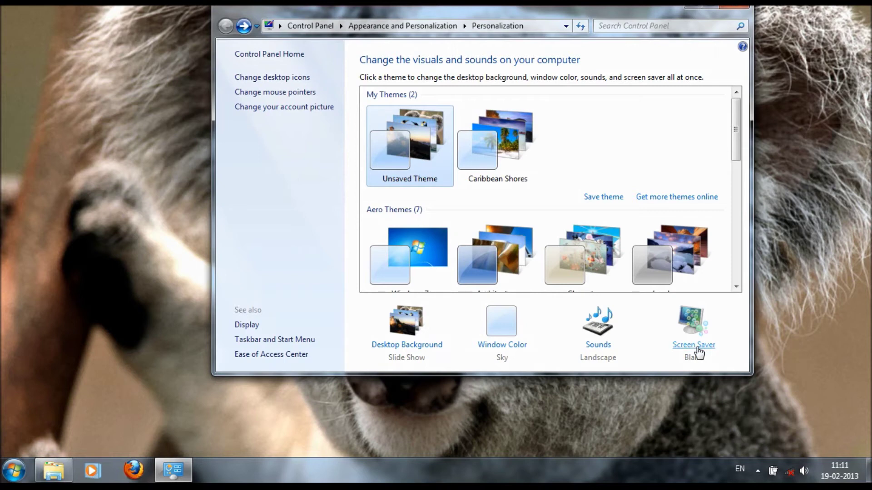
# Save the Unsaved Theme with the name 'Landscapes-1' so it joins My Themes
pyautogui.rightClick(410, 156)
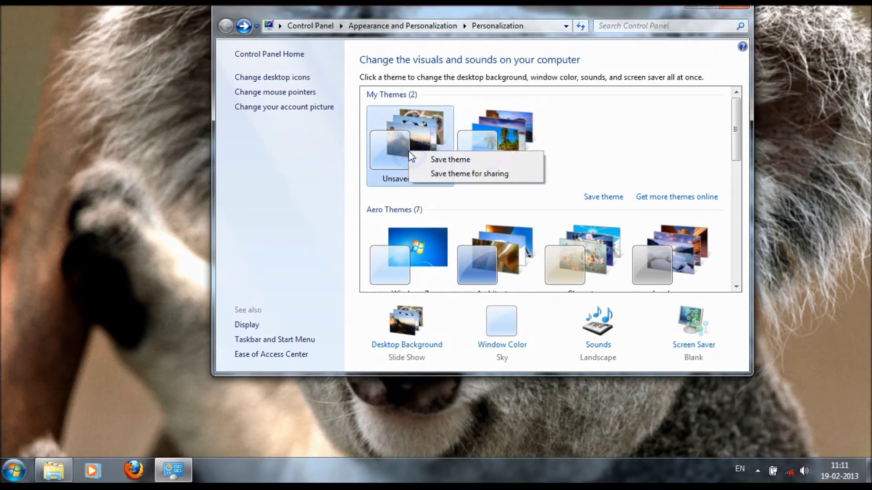
pyautogui.click(435, 164)
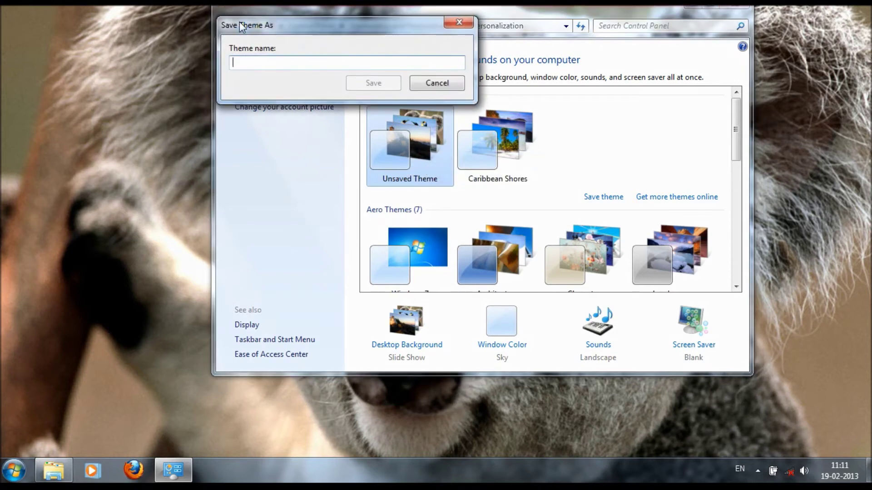
pyautogui.write('Land')
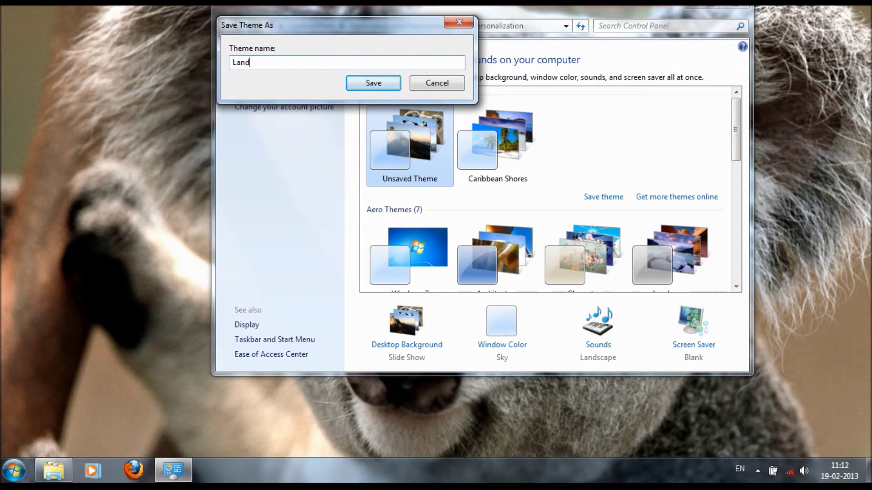
pyautogui.write('scapes-1')
pyautogui.click(367, 84)
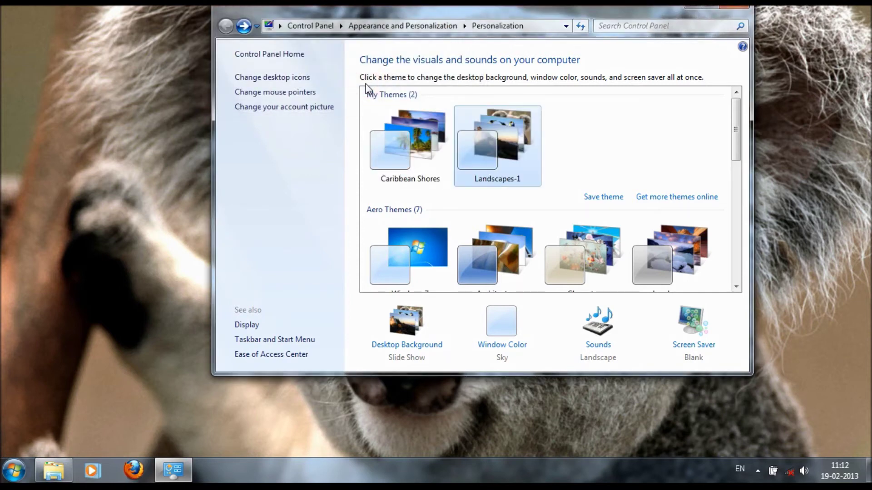
pyautogui.rightClick(497, 144)
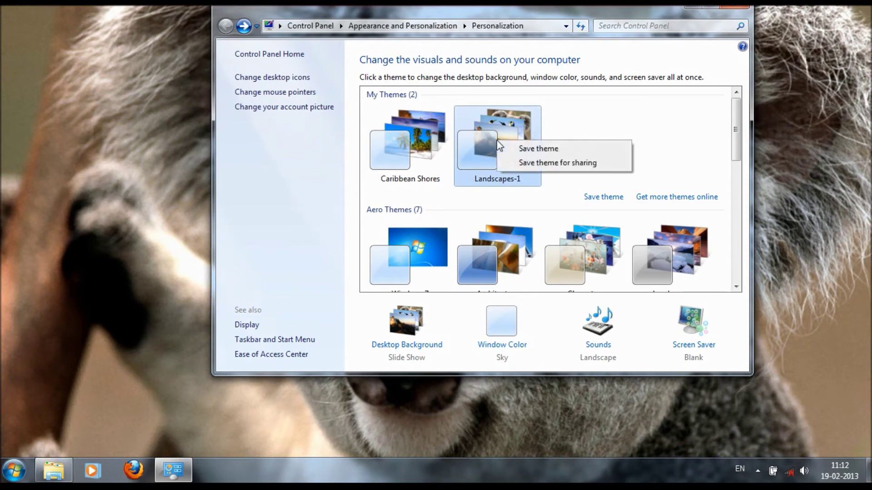
# Export Landscapes-1 for sharing as a 'Landscapes-1' theme pack saved on the Desktop
pyautogui.click(554, 164)
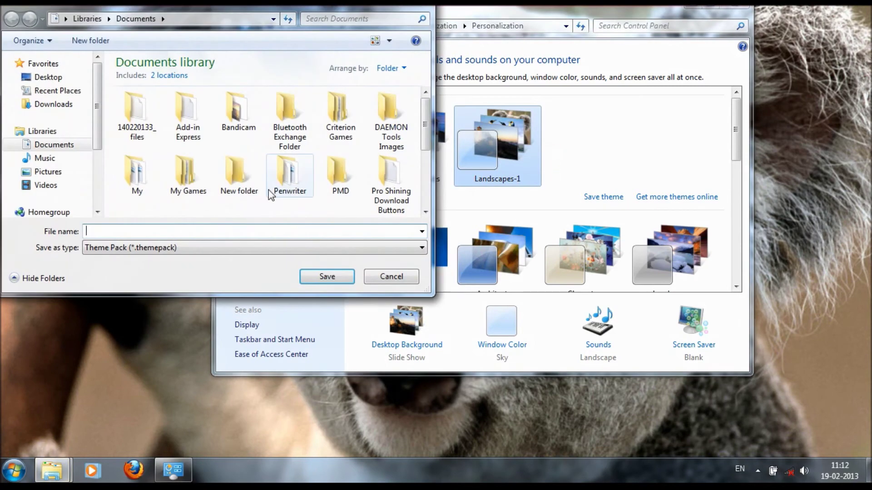
pyautogui.moveTo(424, 119); pyautogui.dragTo(427, 136)
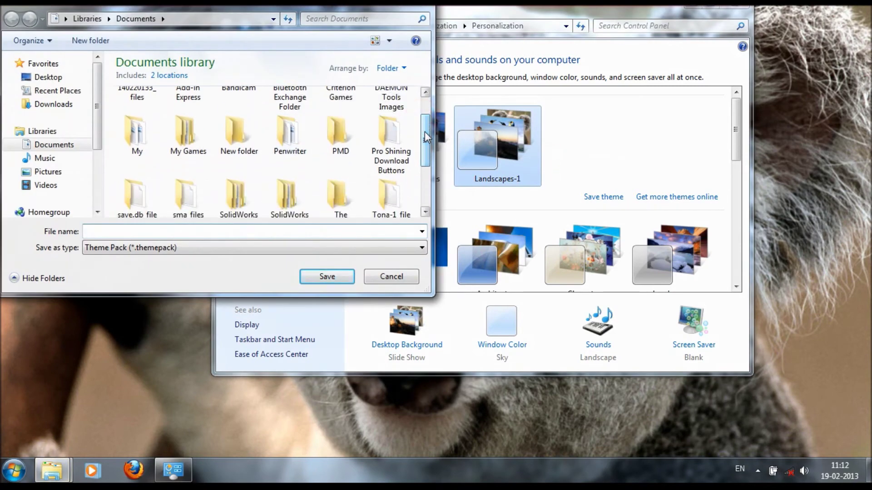
pyautogui.click(51, 77)
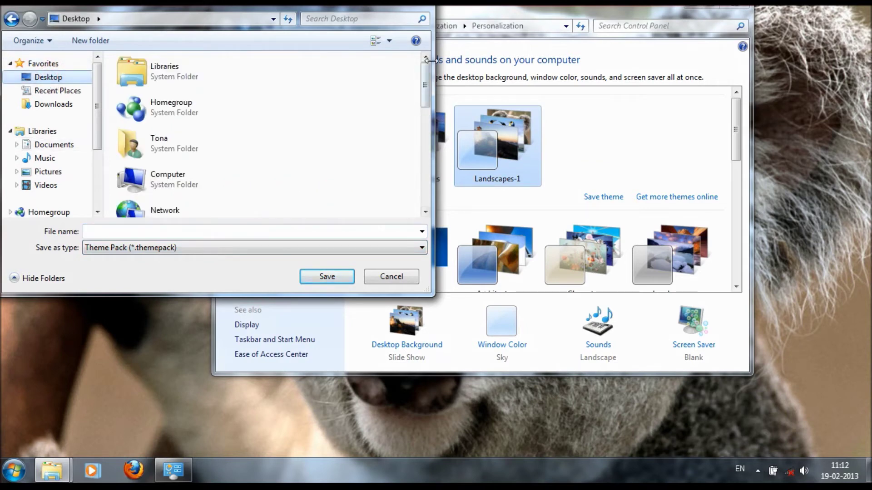
pyautogui.scroll(-5, 432, 120)
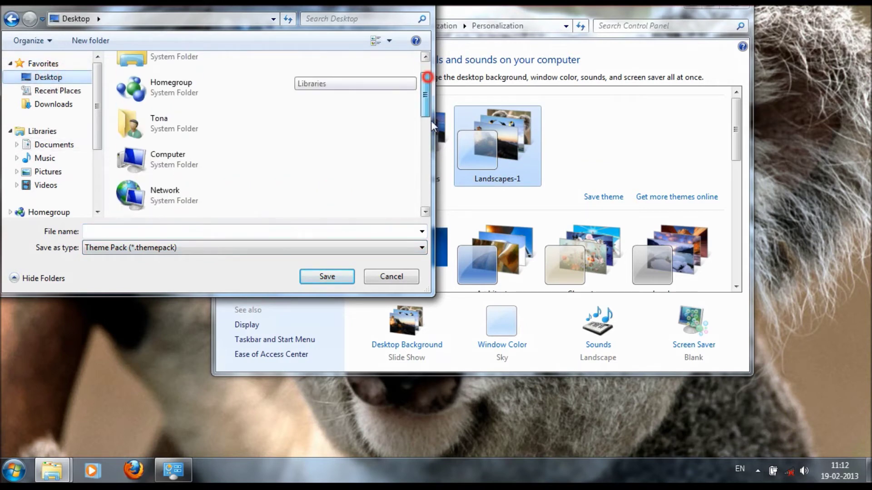
pyautogui.click(380, 233)
pyautogui.write('Lan')
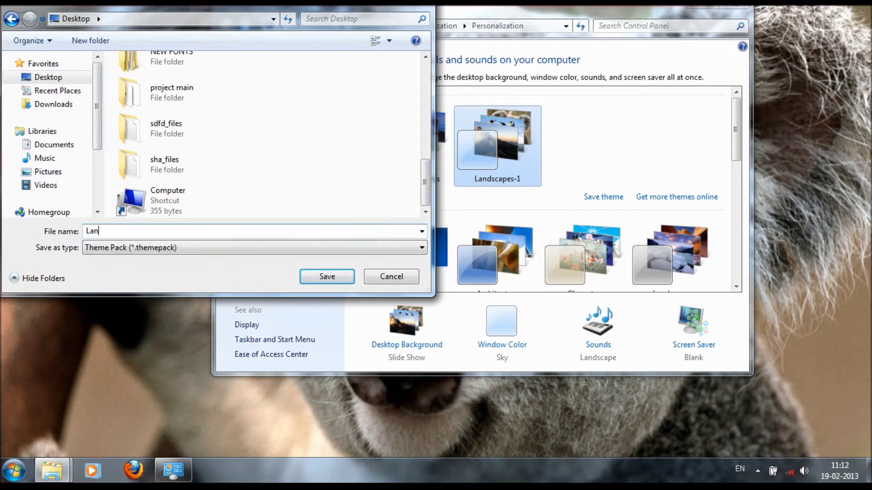
pyautogui.write('dscapes-1')
pyautogui.click(345, 277)
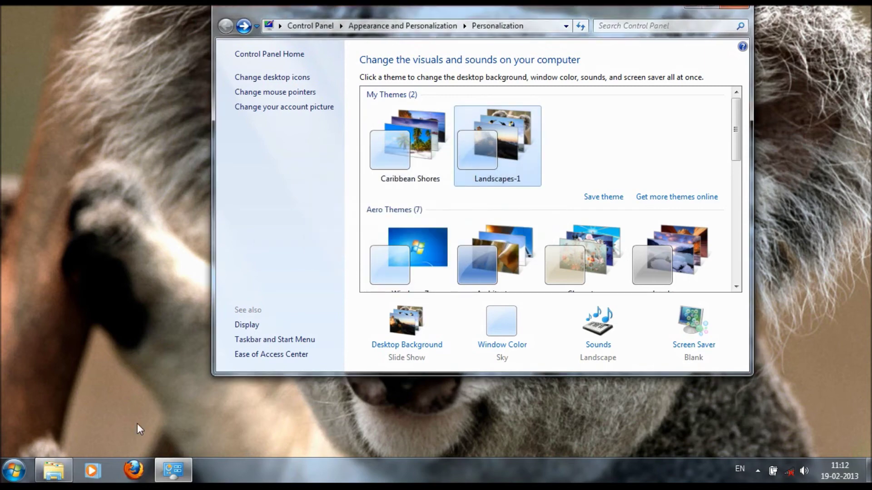
# Apply Landscapes-1.themepack from the Desktop folder, then close Personalization and minimize Explorer
pyautogui.click(58, 478)
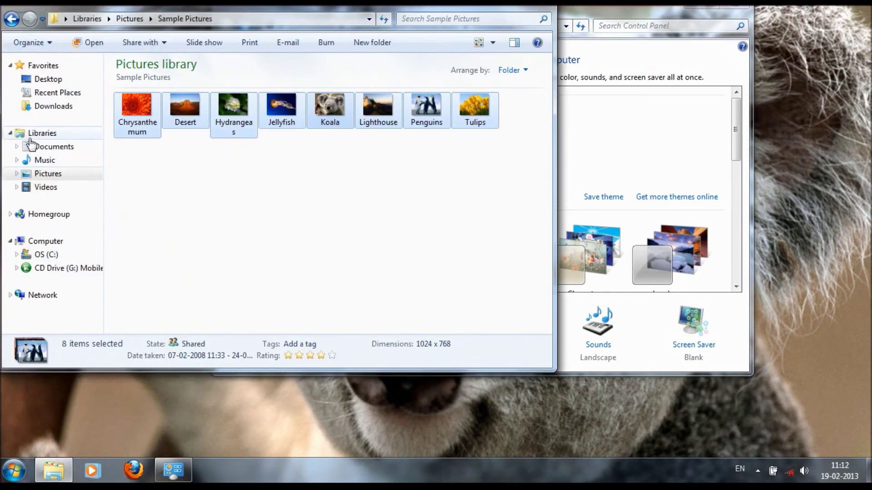
pyautogui.click(49, 78)
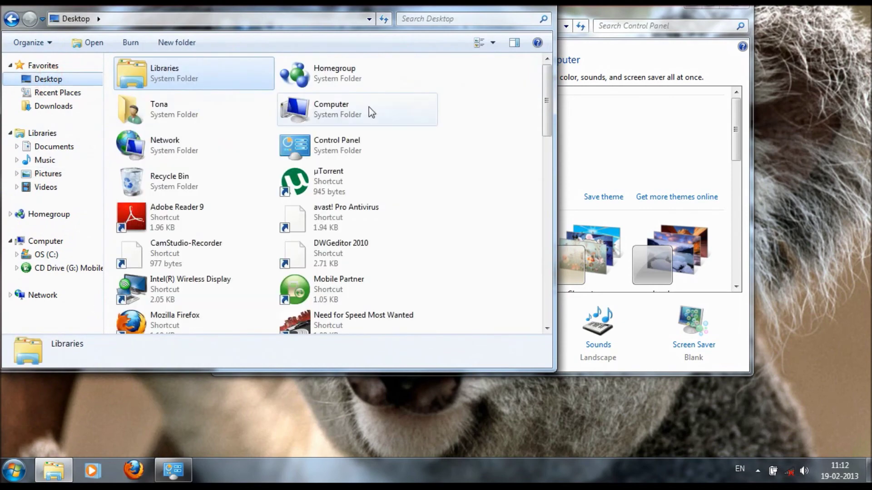
pyautogui.scroll(-15, 549, 95)
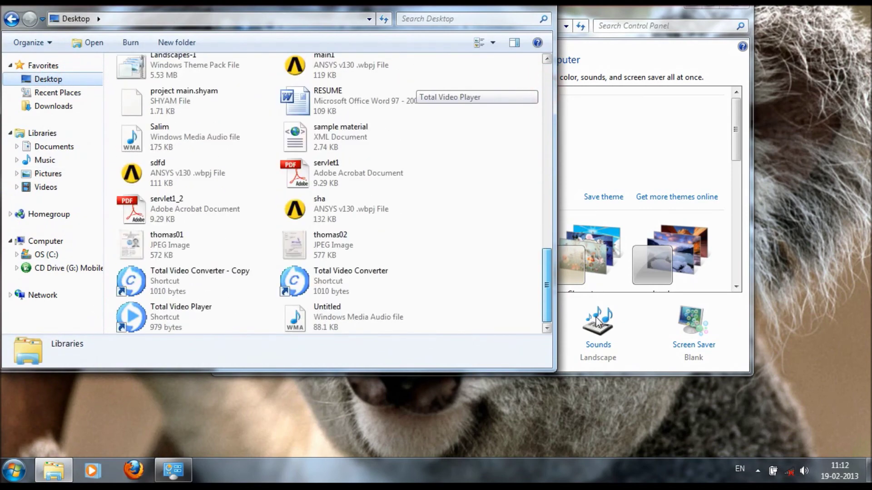
pyautogui.click(187, 69)
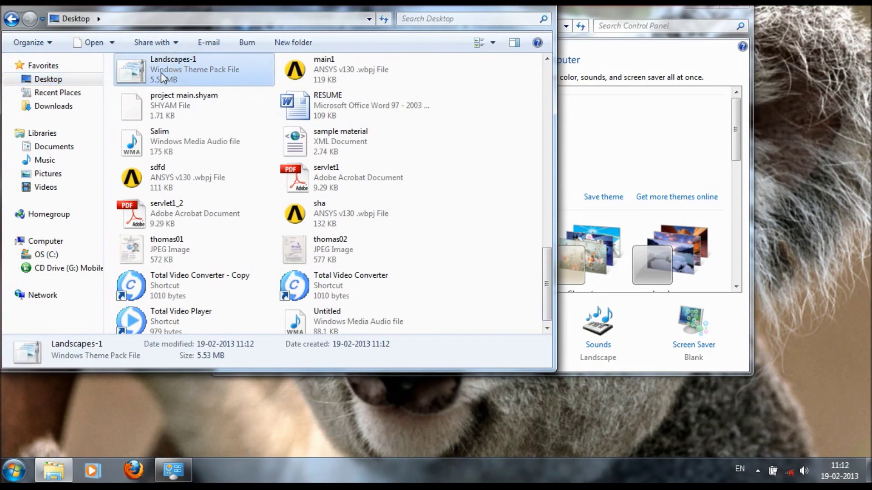
pyautogui.doubleClick(174, 74)
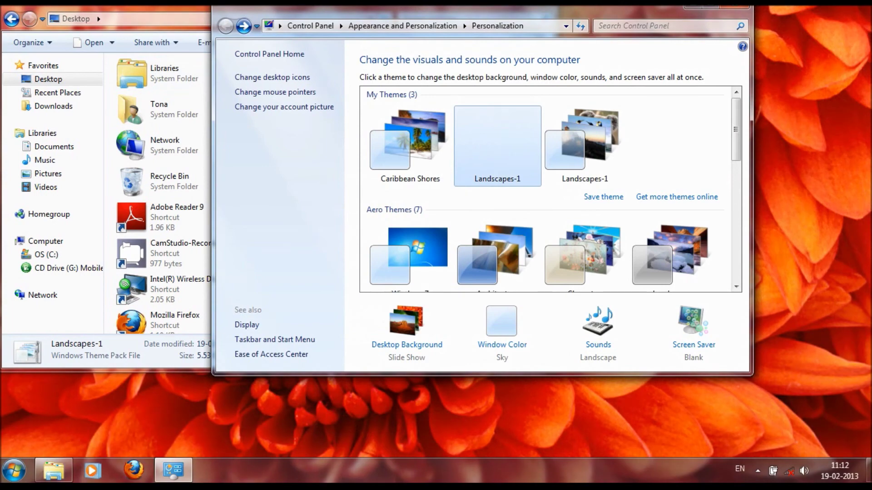
pyautogui.click(734, 6)
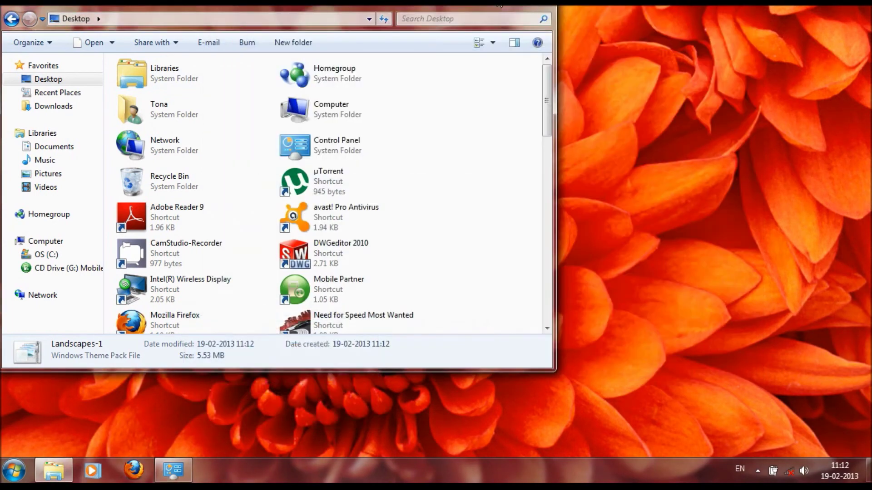
pyautogui.click(500, 6)
# Use Next desktop background four times to cycle the wallpaper through Desert, Hydrangeas, Jellyfish to Koala
pyautogui.rightClick(407, 99)
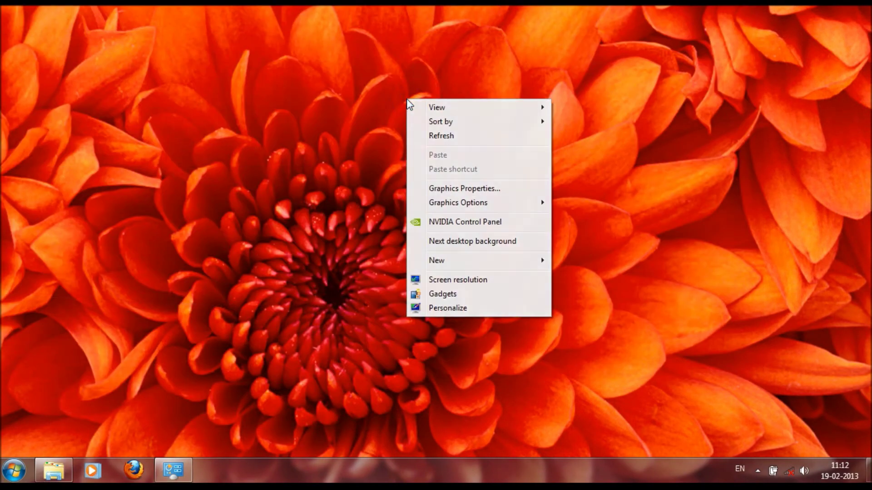
pyautogui.click(493, 245)
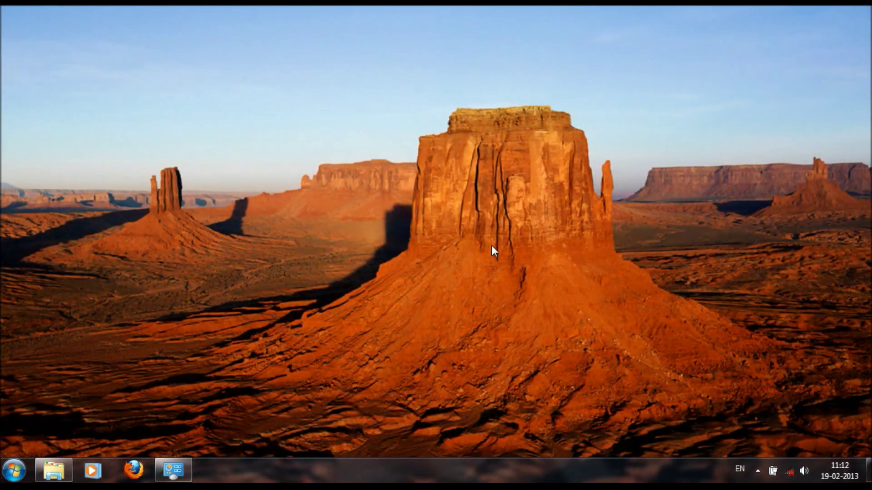
pyautogui.rightClick(492, 245)
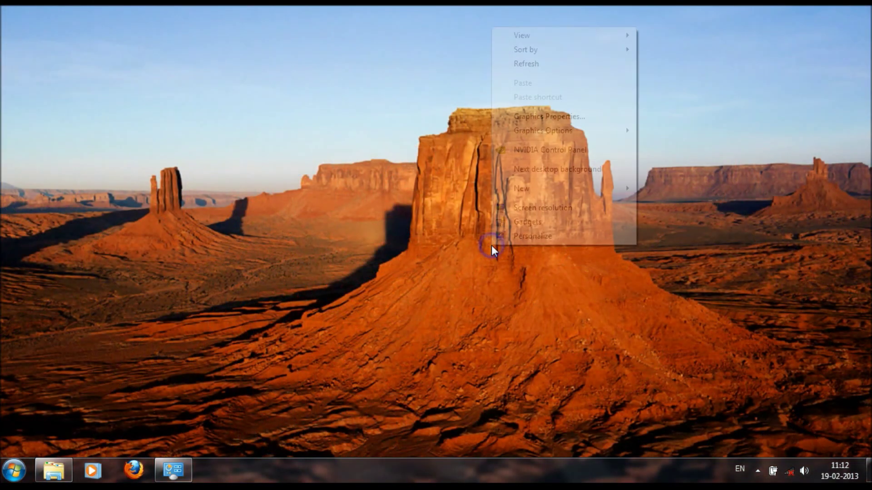
pyautogui.click(536, 171)
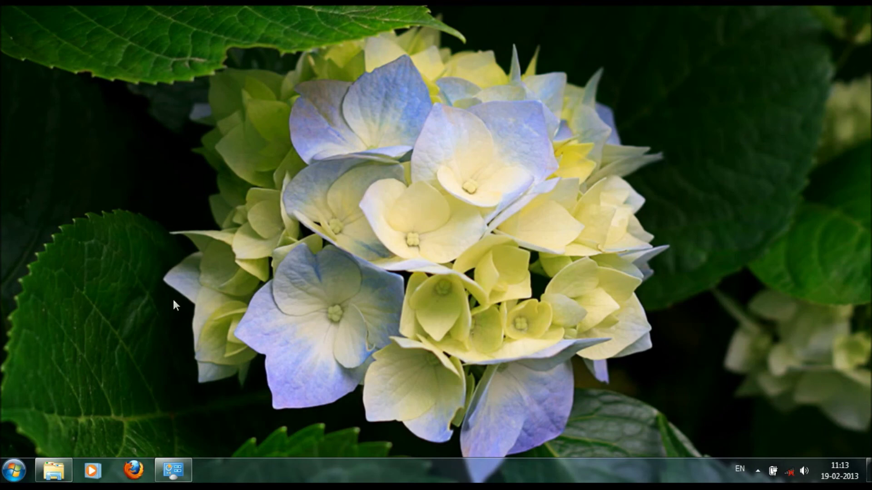
pyautogui.rightClick(393, 259)
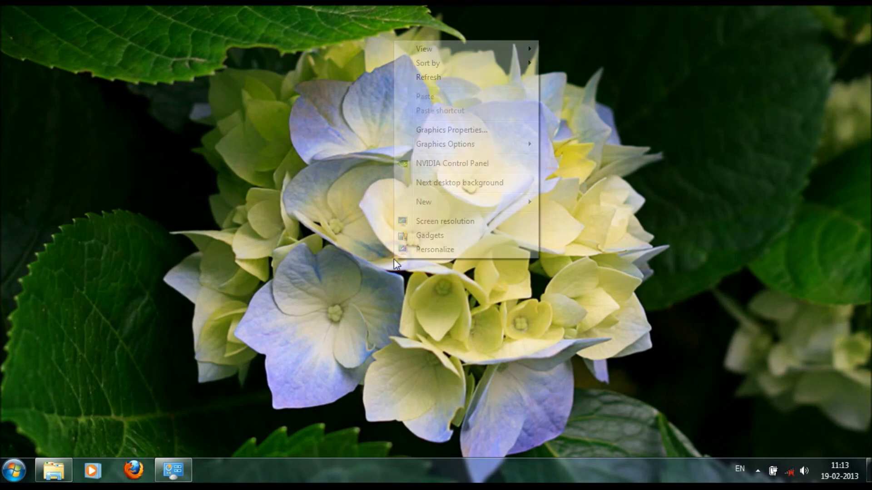
pyautogui.click(465, 180)
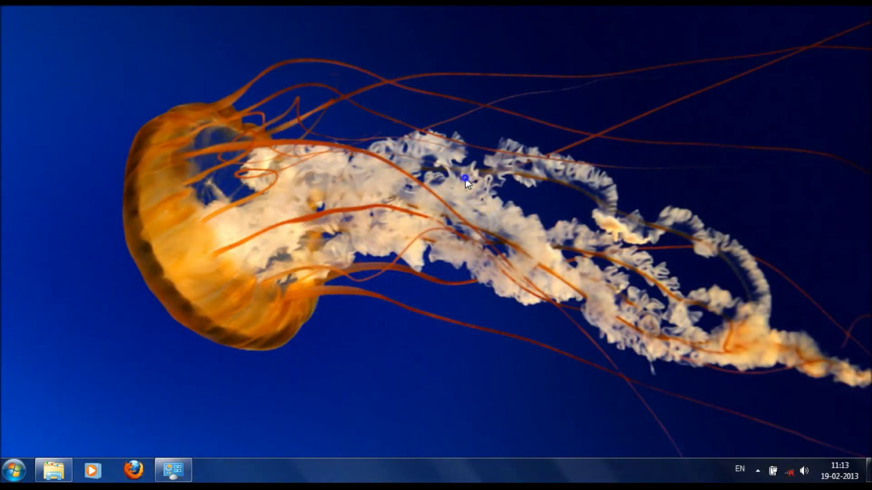
pyautogui.rightClick(465, 179)
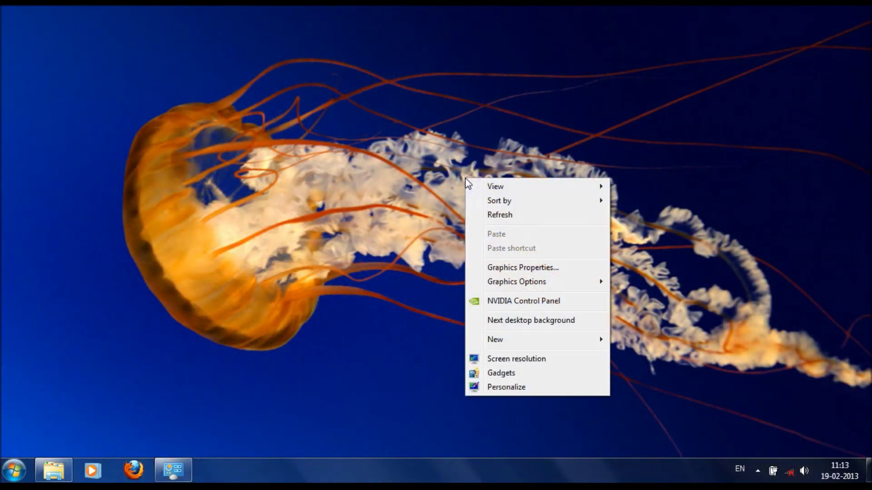
pyautogui.click(527, 320)
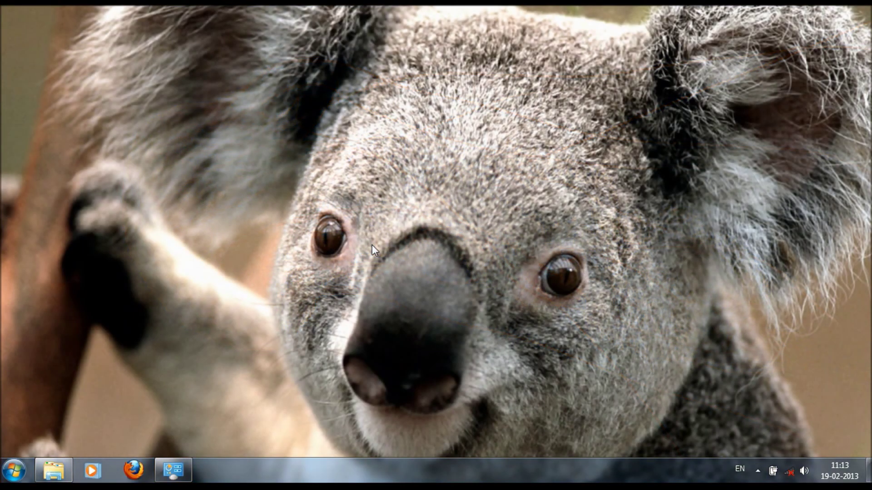